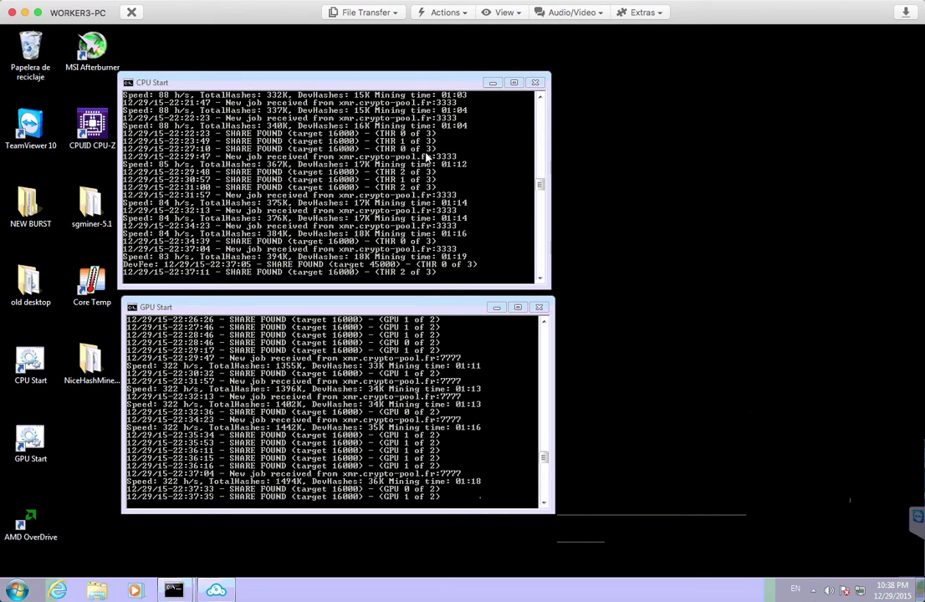
Step: Bring the CPU and GPU miner consoles forward, then raise DriveShare showing Drive #0 at 4000 GB
left_click(373, 85)
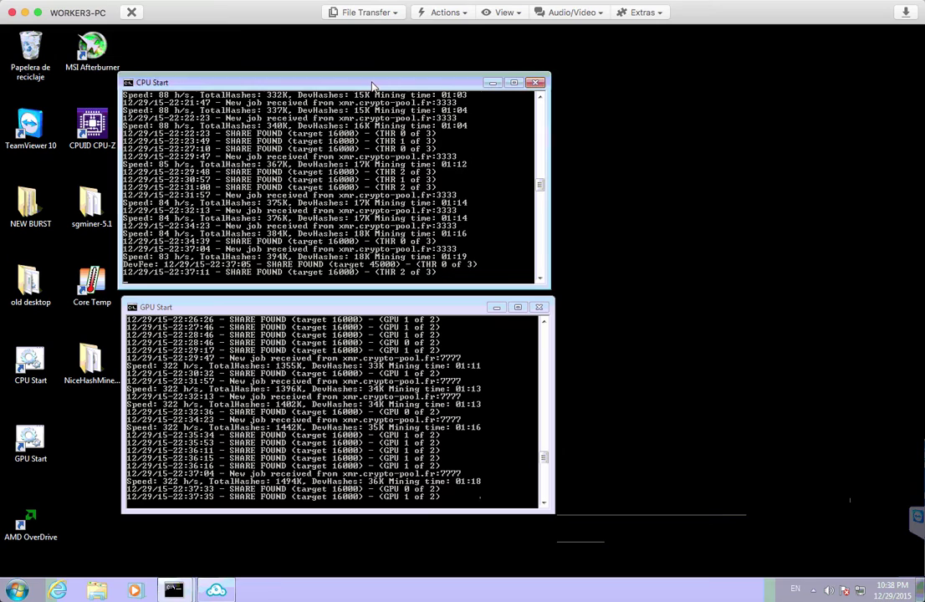
left_click(340, 308)
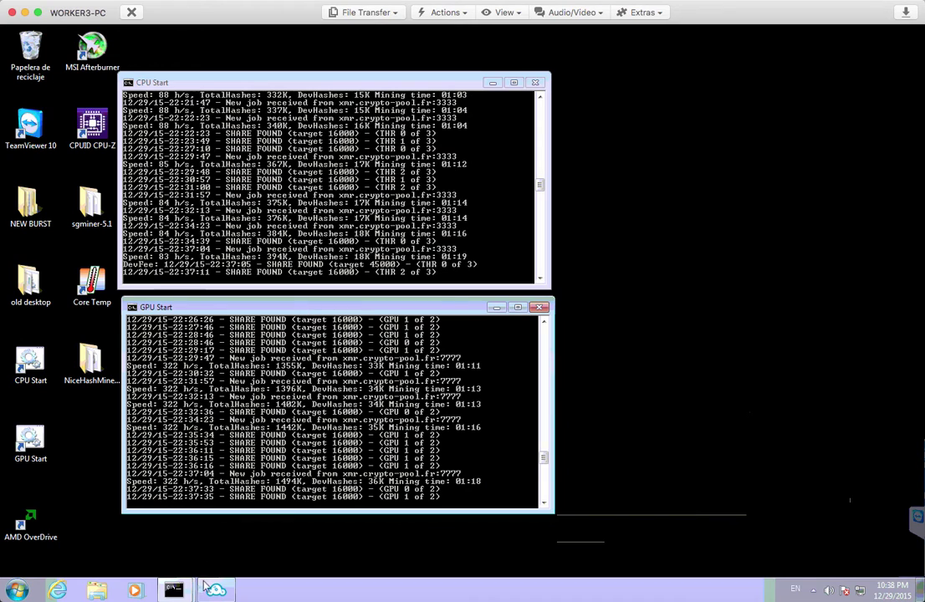
mouse_move(210, 589)
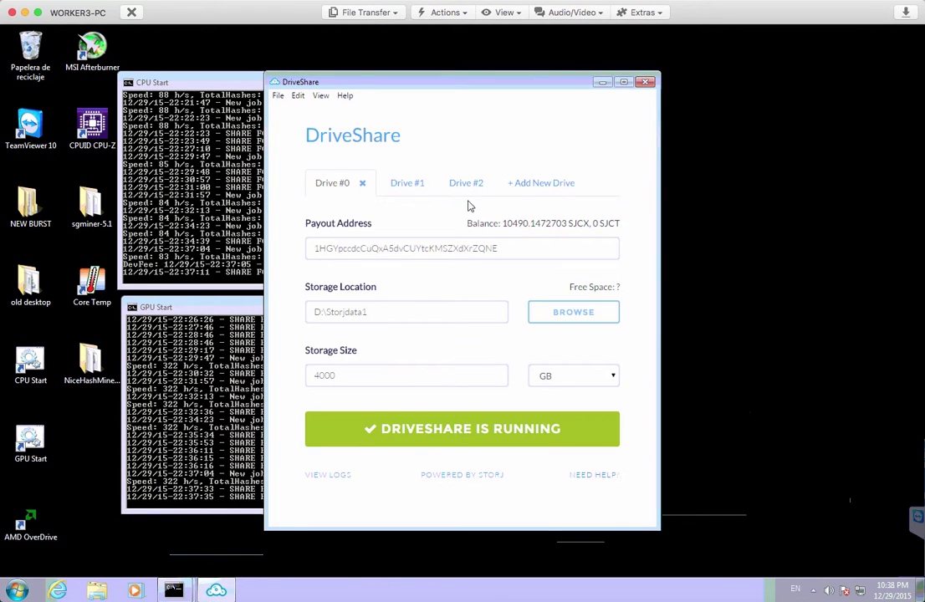
Step: Minimize DriveShare and bring the CPU Start miner console into focus
left_click(602, 84)
left_click(330, 84)
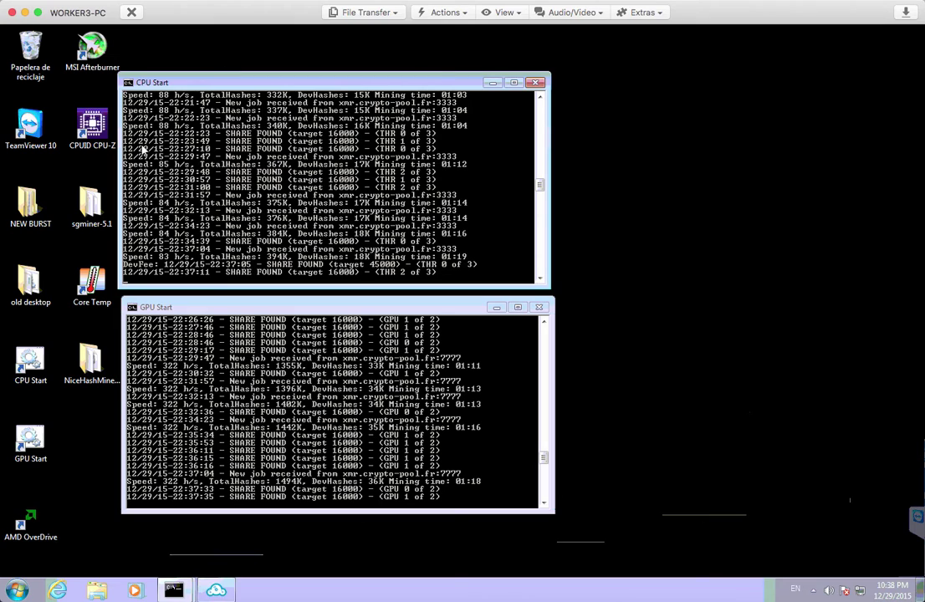
Step: Launch CPU-Z and move its window up and right to view the AMD A10-7700K details
double_click(92, 127)
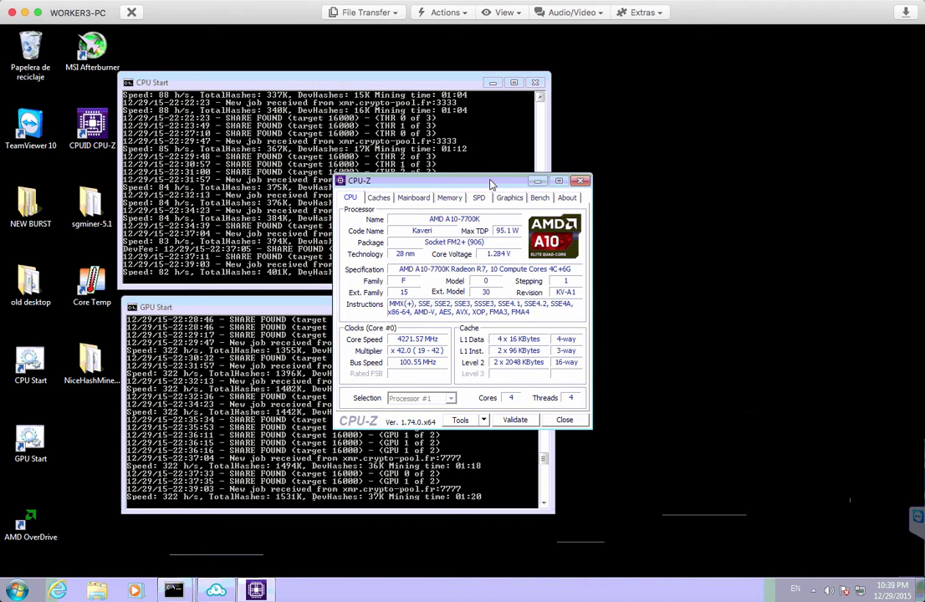
left_click_drag(492, 184, 678, 126)
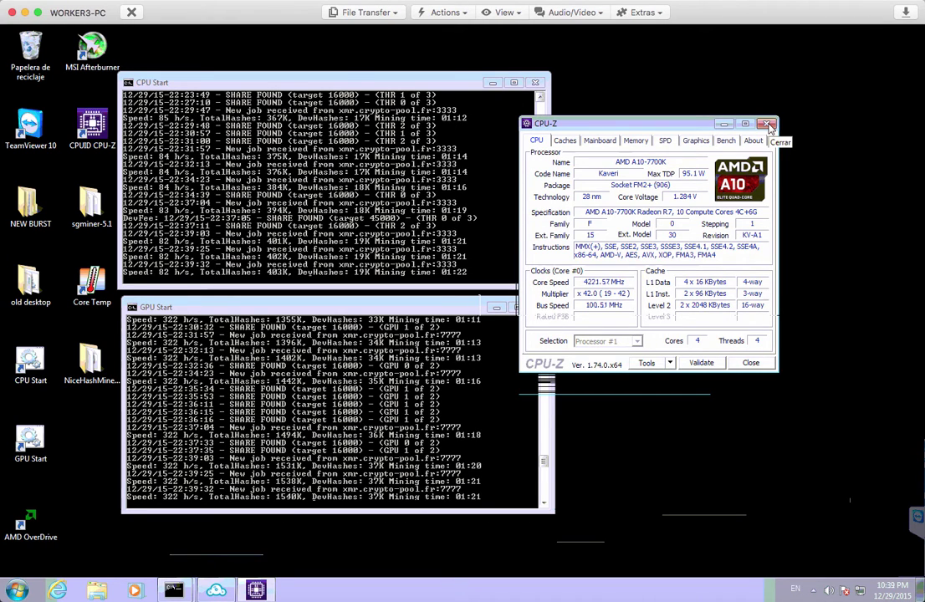
Step: Close CPU-Z, leaving the miners running near 82 h/s CPU and 322 h/s GPU
left_click(768, 124)
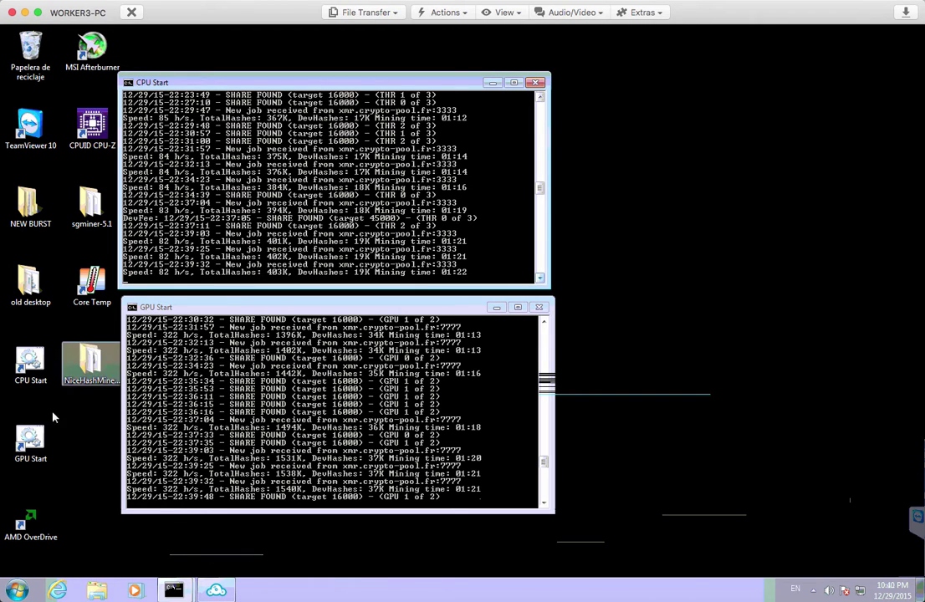
Step: Open old desktop > Claymore CryptoNote CPU Miner v3.3 Beta - POOL and bring up cryptopool-start's menu
double_click(34, 299)
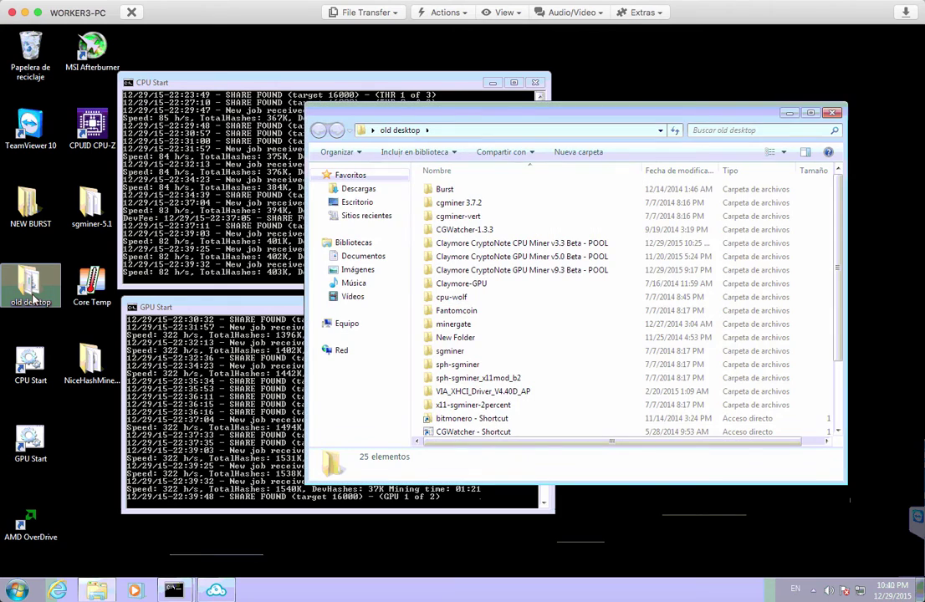
double_click(541, 243)
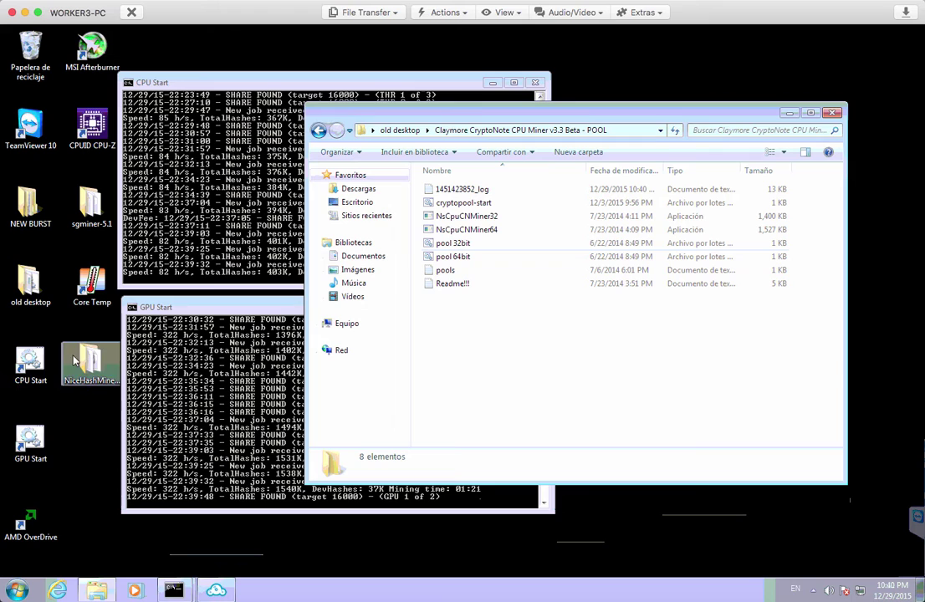
left_click(459, 206)
right_click(458, 207)
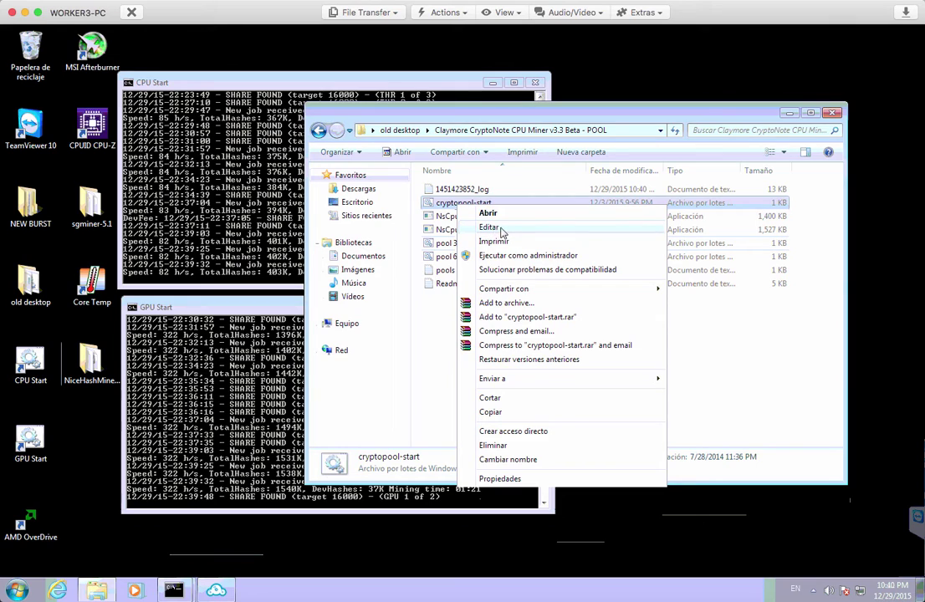
left_click(512, 233)
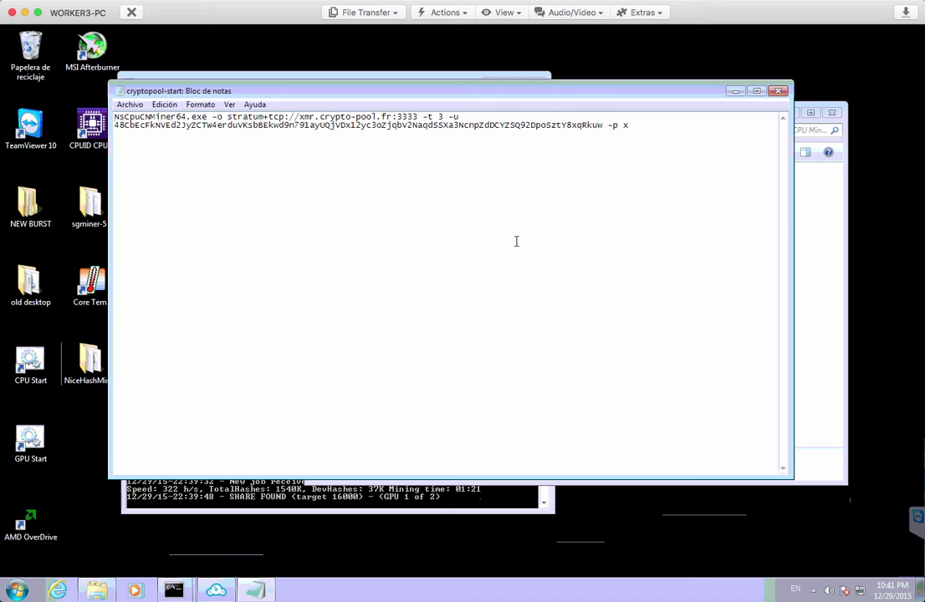
left_click(651, 127)
left_click_drag(115, 117, 207, 118)
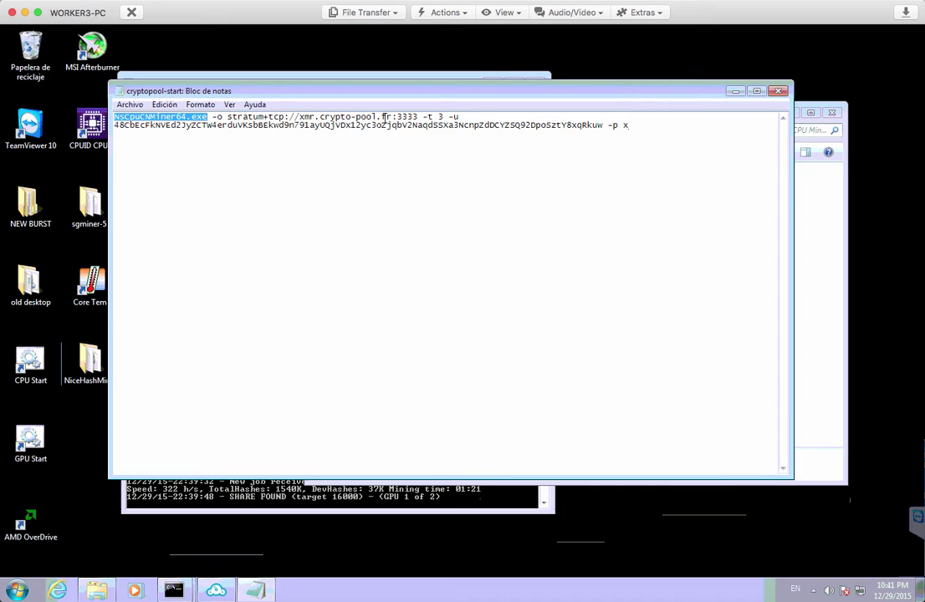
left_click_drag(397, 116, 416, 116)
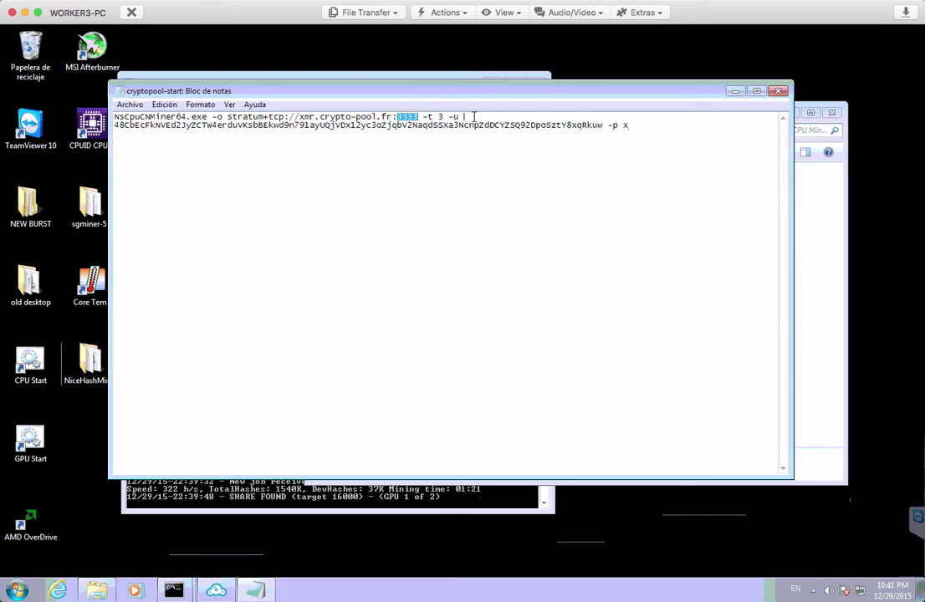
left_click(407, 124)
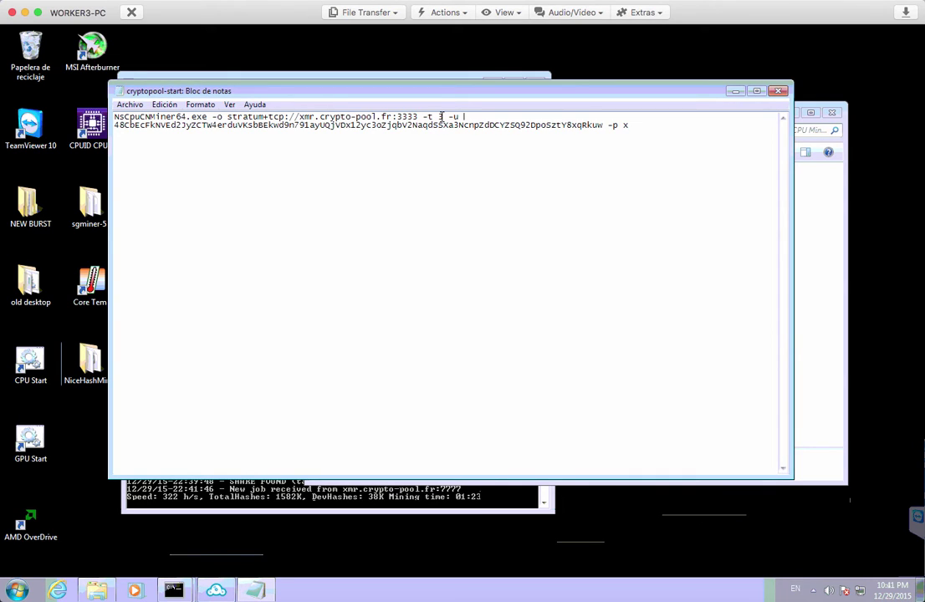
left_click(778, 92)
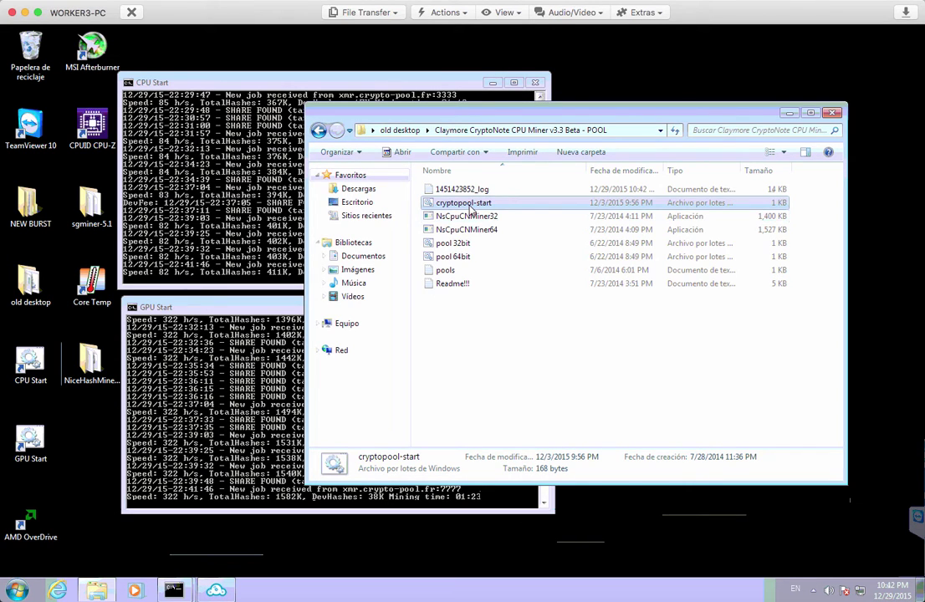
right_click(471, 209)
left_click(494, 229)
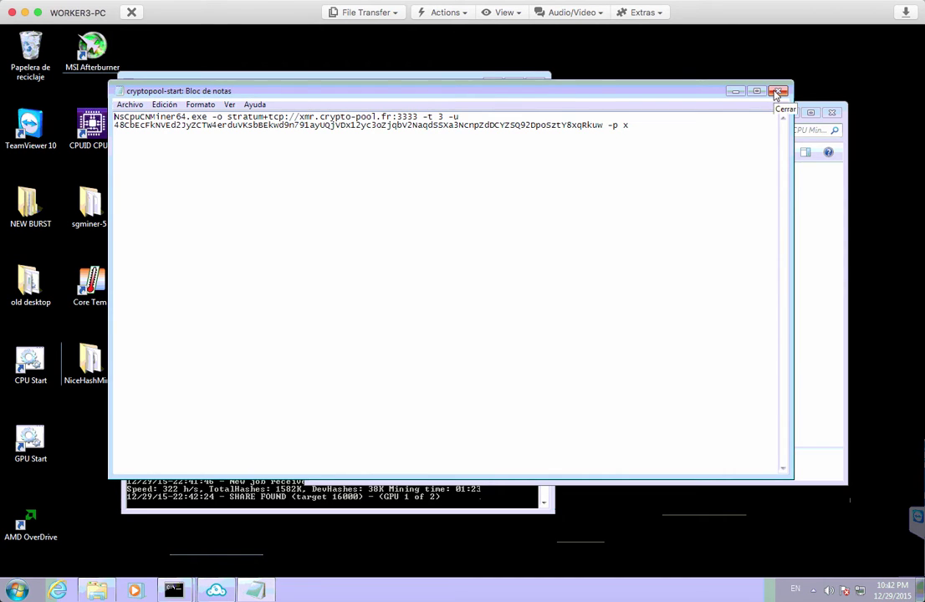
left_click(777, 93)
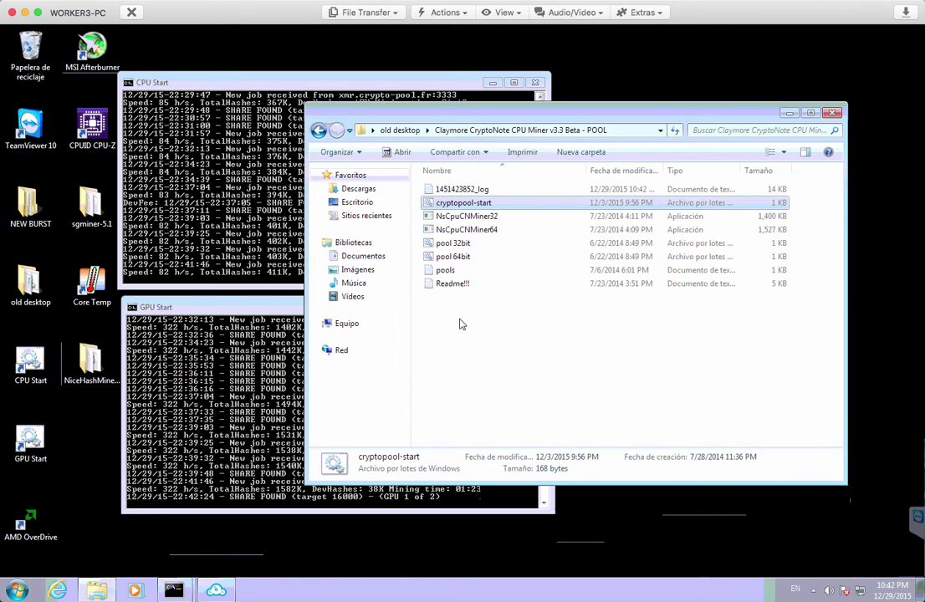
Step: Close the Explorer window to return to the CPU Start and GPU Start consoles
left_click(831, 110)
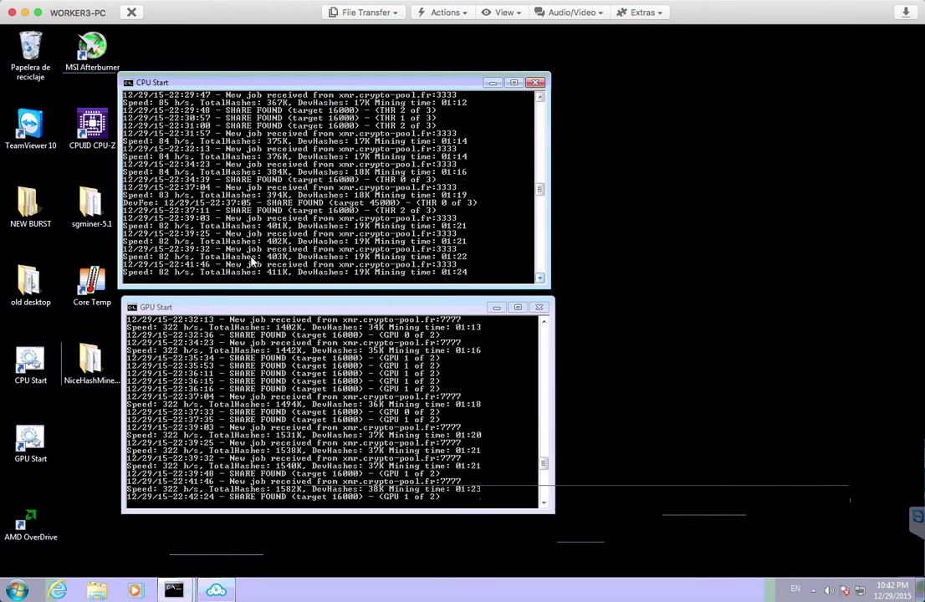
Step: Restart the CPU miner from the CPU Start shortcut, reposition its console, and focus the GPU console
left_click(536, 82)
left_click(32, 361)
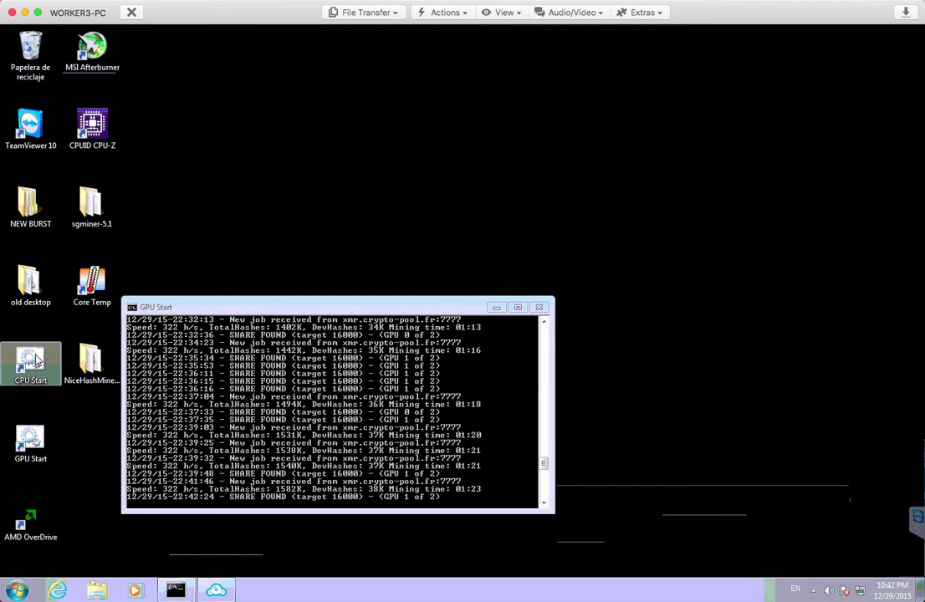
double_click(33, 360)
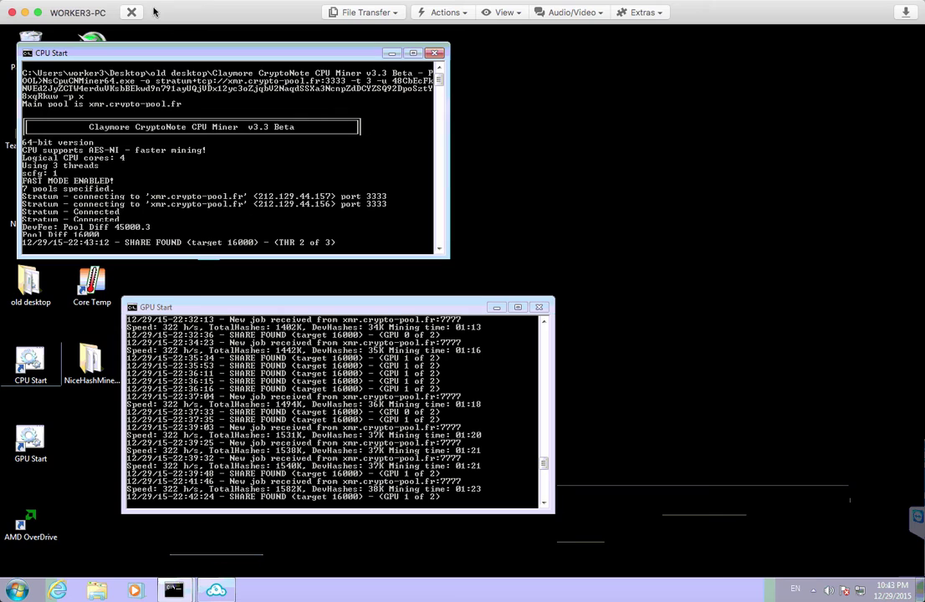
left_click_drag(158, 52, 276, 72)
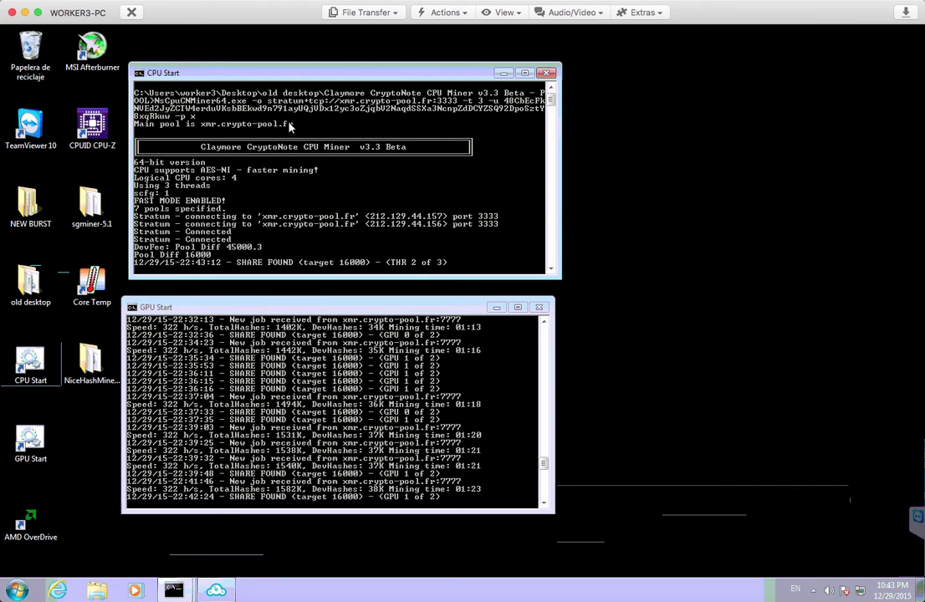
left_click_drag(251, 72, 243, 48)
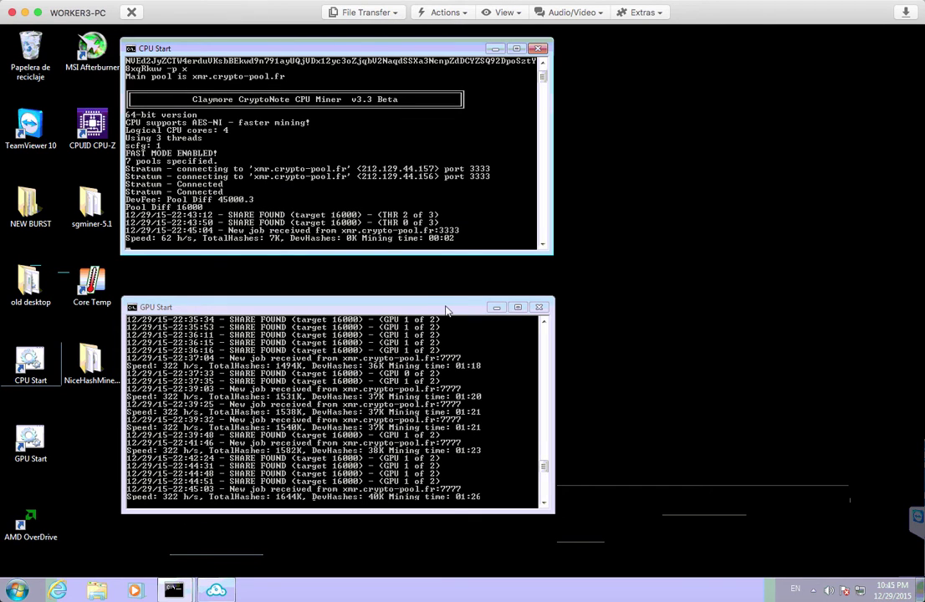
left_click(446, 307)
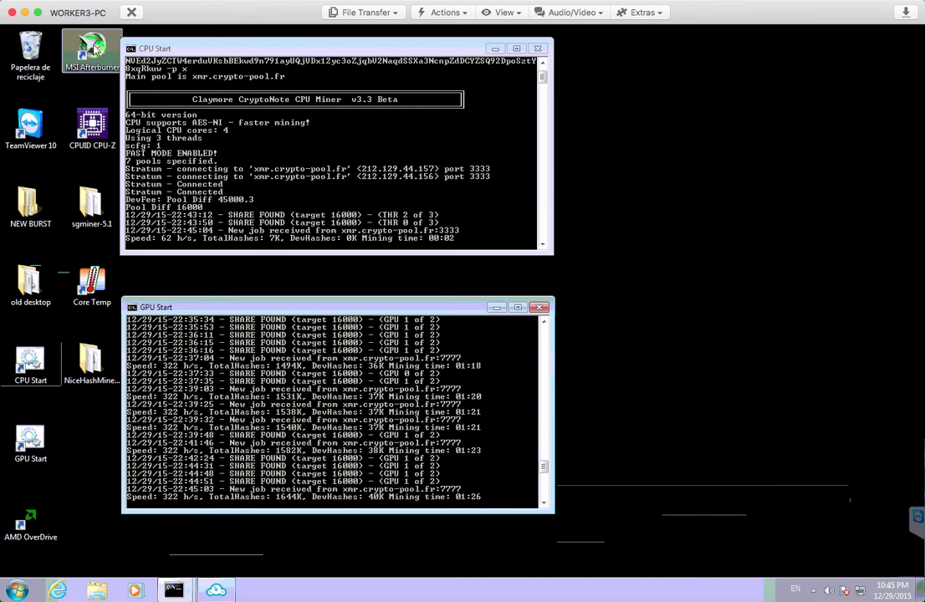
Step: Launch MSI Afterburner and scroll its monitor to the fan speed, core and memory clock graphs
left_click(94, 50)
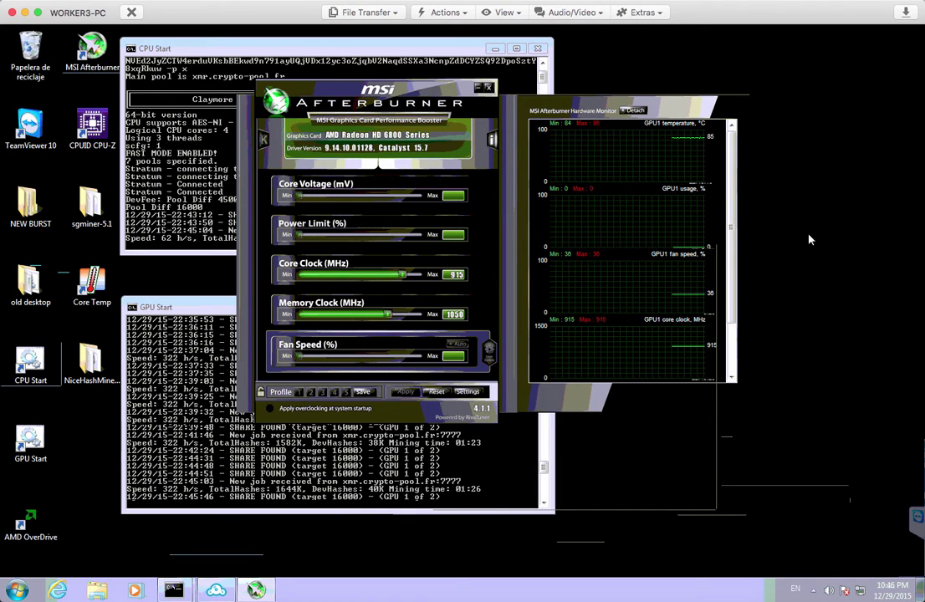
mouse_move(686, 222)
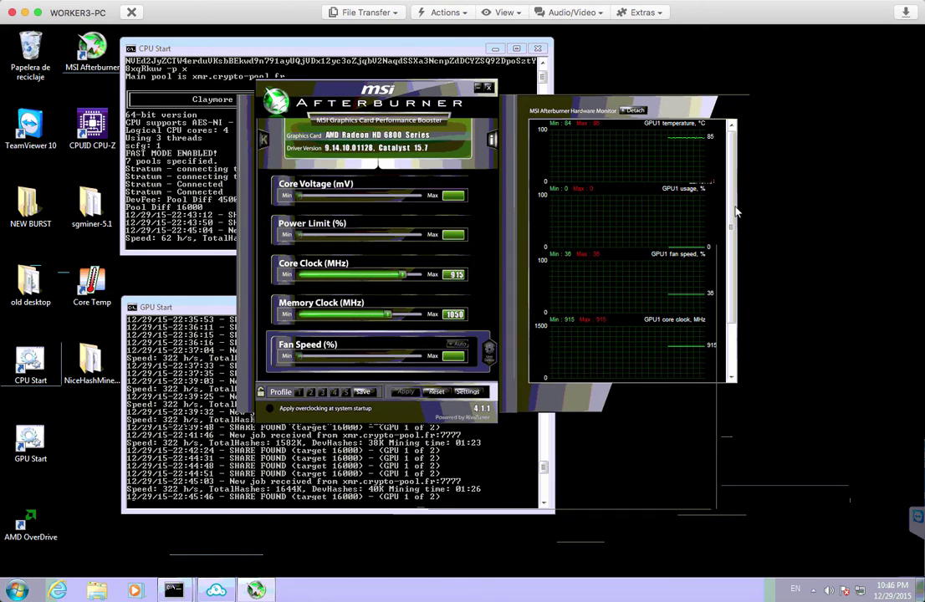
left_click_drag(736, 212, 738, 284)
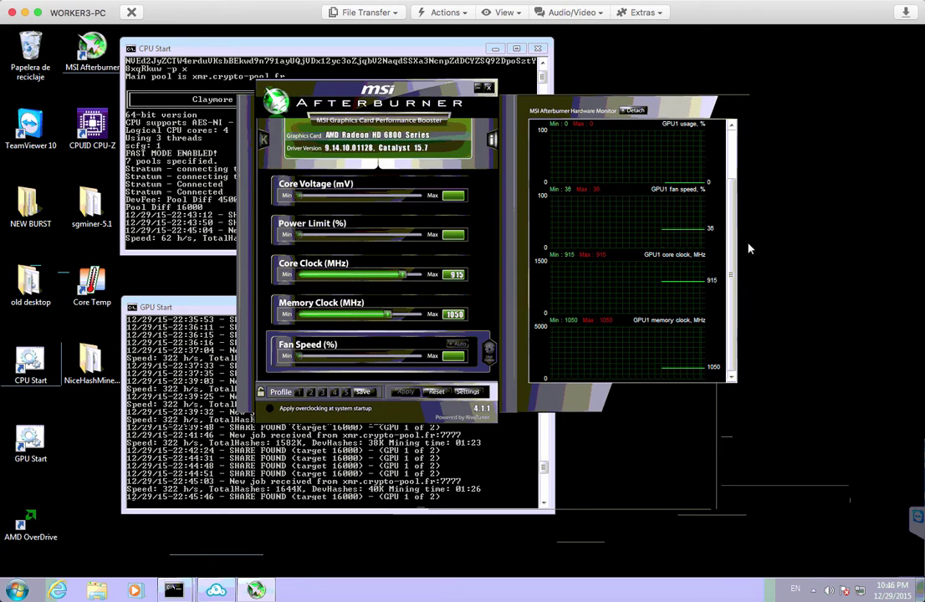
mouse_move(701, 237)
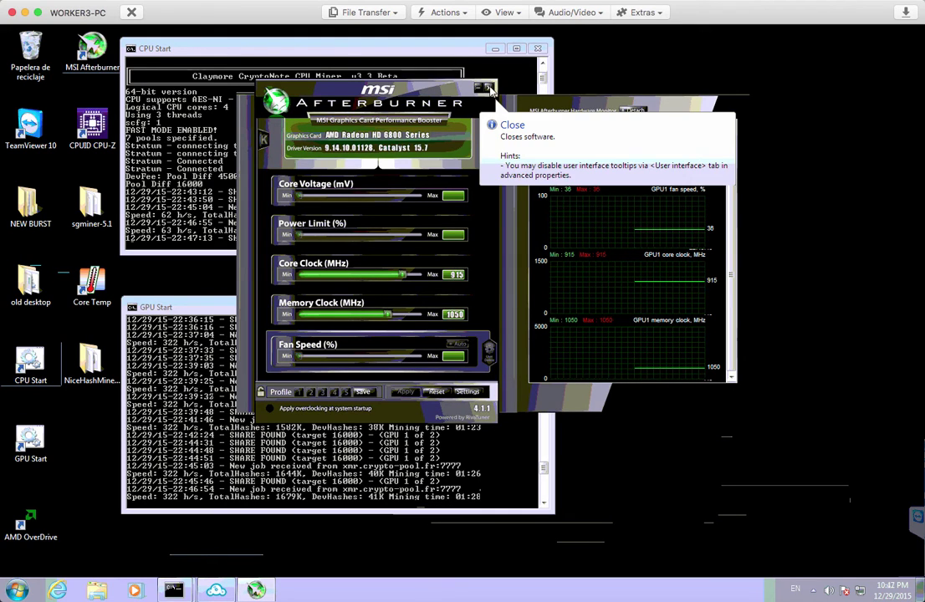
Step: Close MSI Afterburner, nudge the GPU console slightly up, and select the GPU Start shortcut
left_click(490, 89)
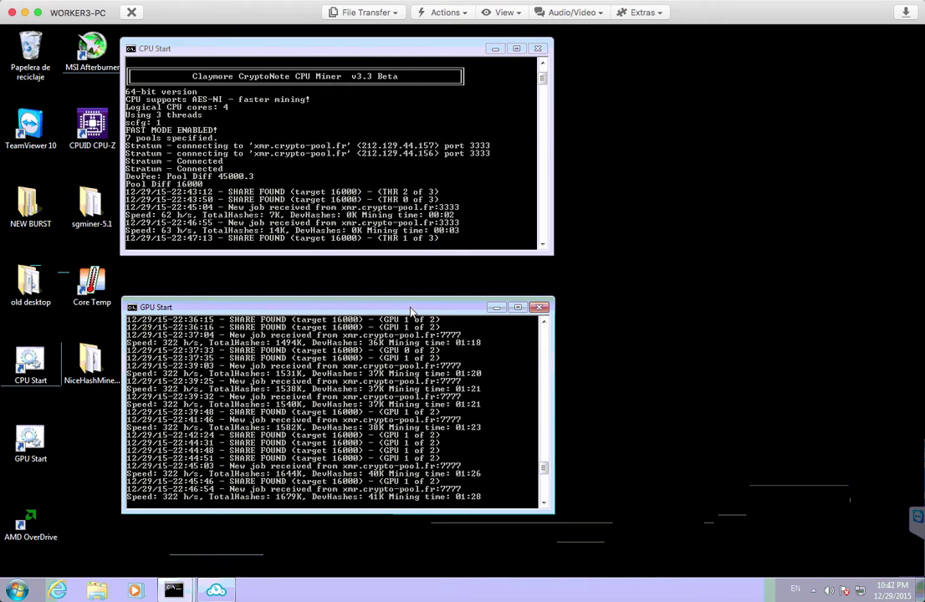
left_click_drag(410, 310, 413, 295)
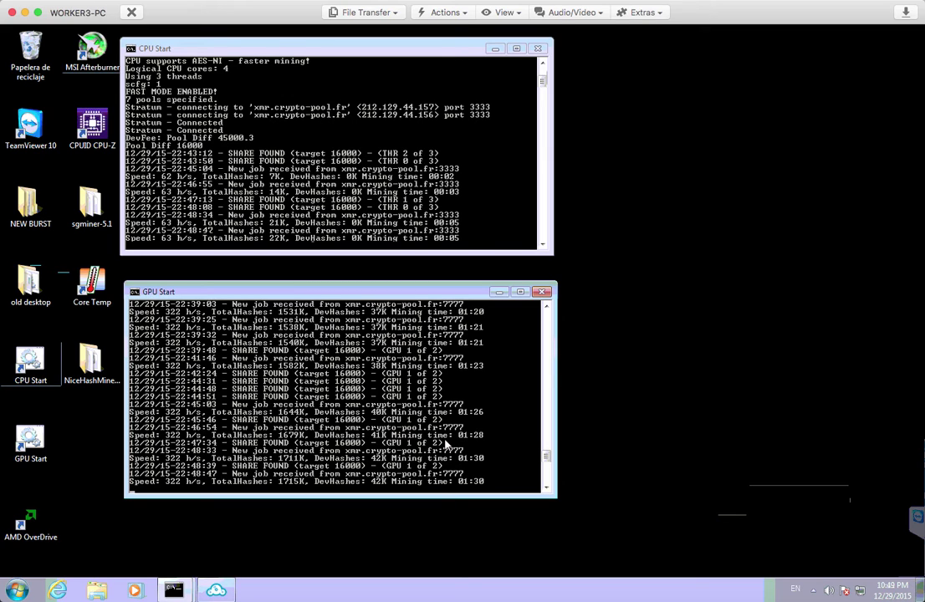
left_click(30, 441)
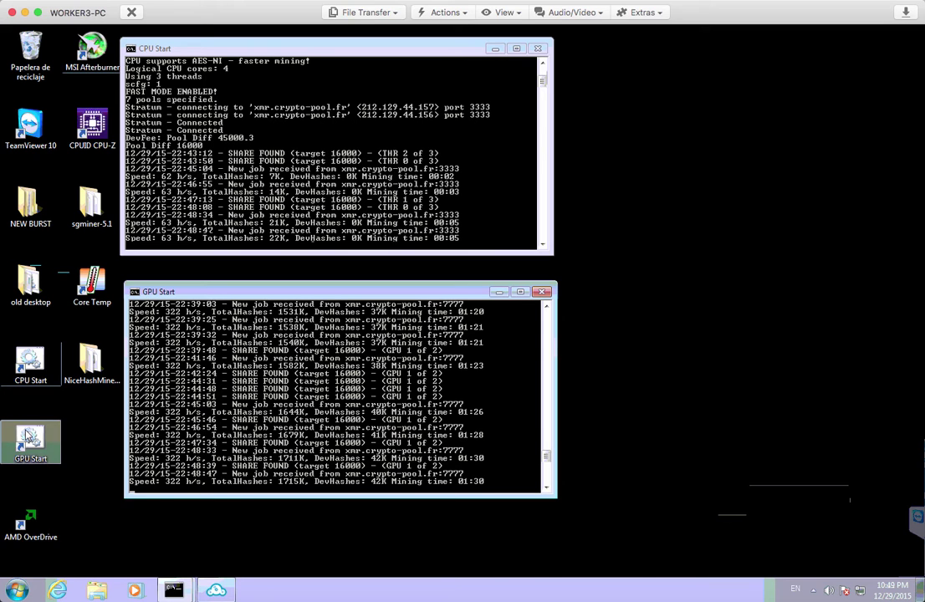
Step: Open old desktop and then the Claymore CryptoNote GPU Miner v9.3 Beta - POOL folder
double_click(30, 273)
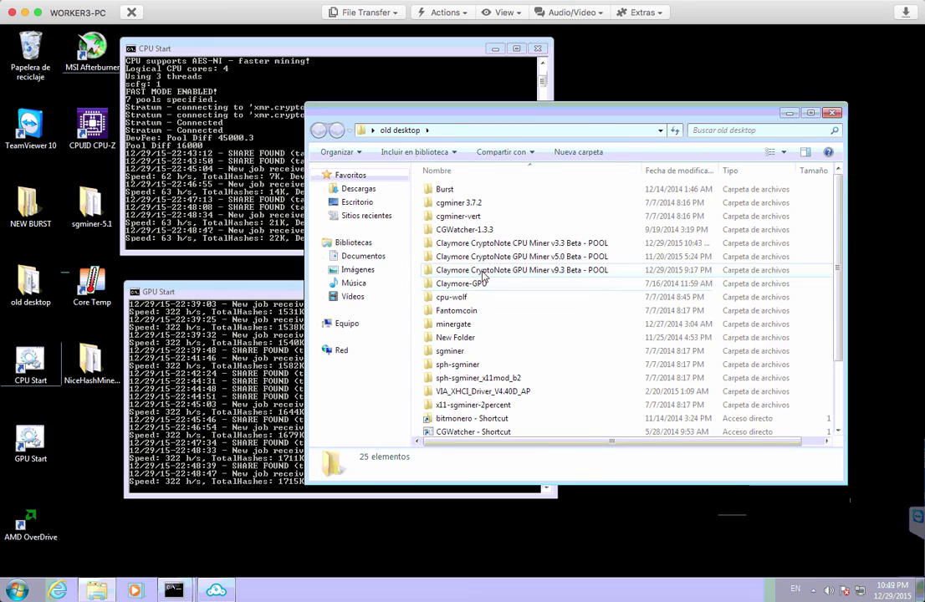
left_click(483, 274)
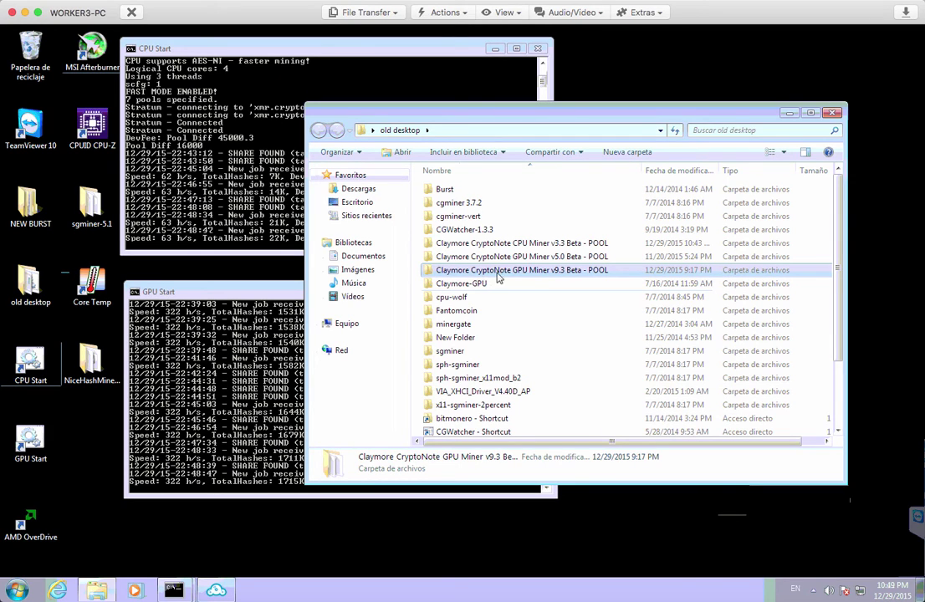
mouse_move(519, 276)
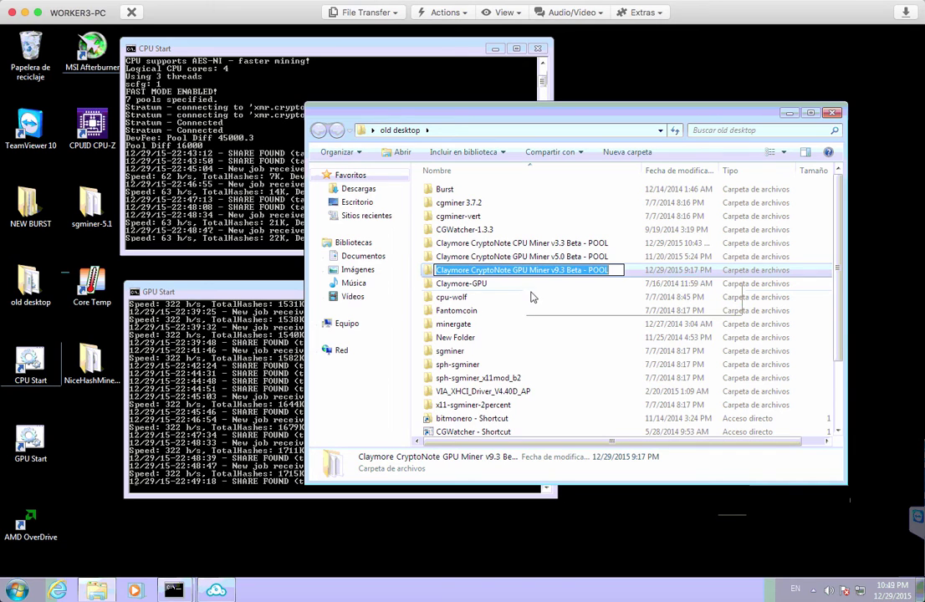
key("Up")
double_click(532, 270)
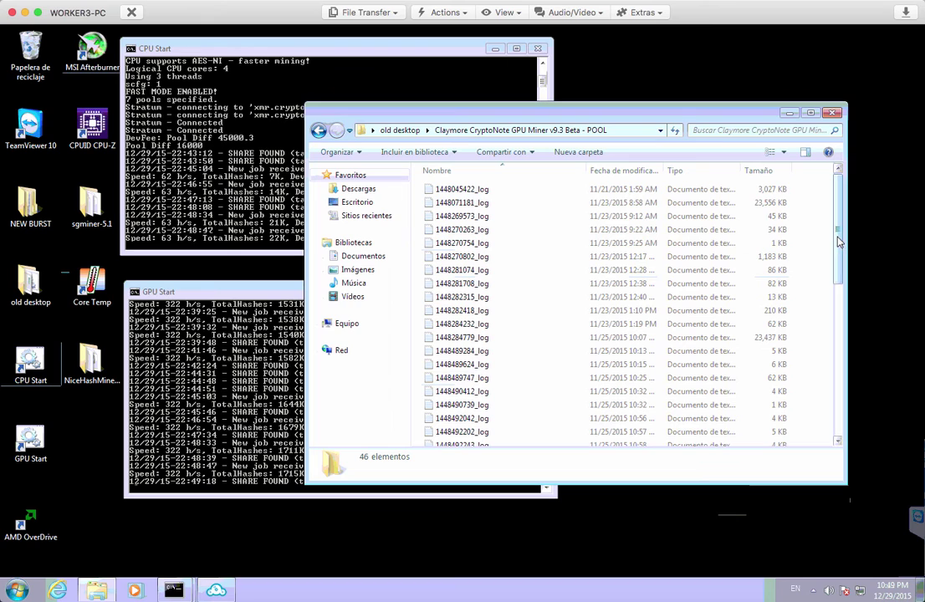
Step: Scroll to the end of the file list and bring up the pool batch file's context menu
left_click_drag(836, 243, 838, 249)
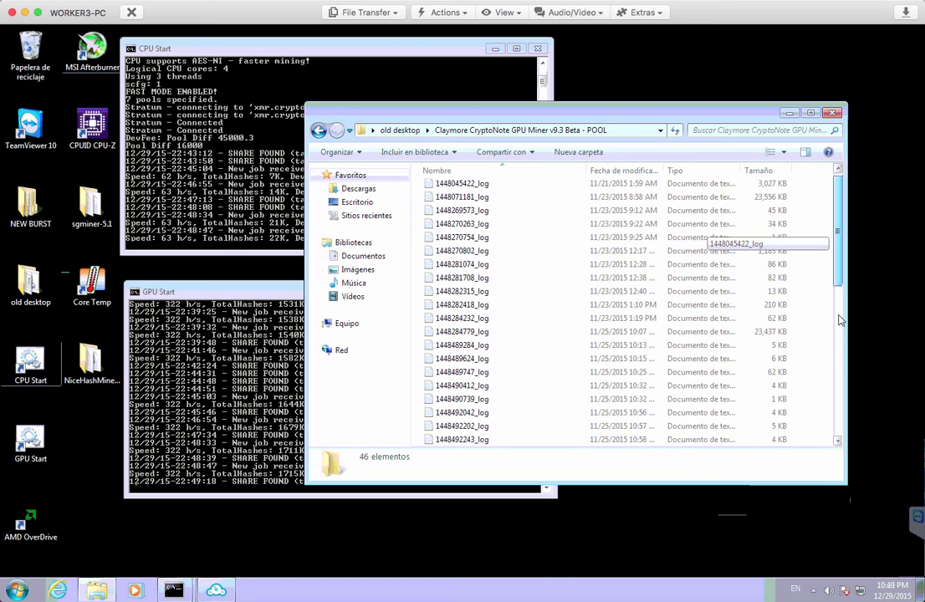
left_click(839, 414)
left_click(839, 432)
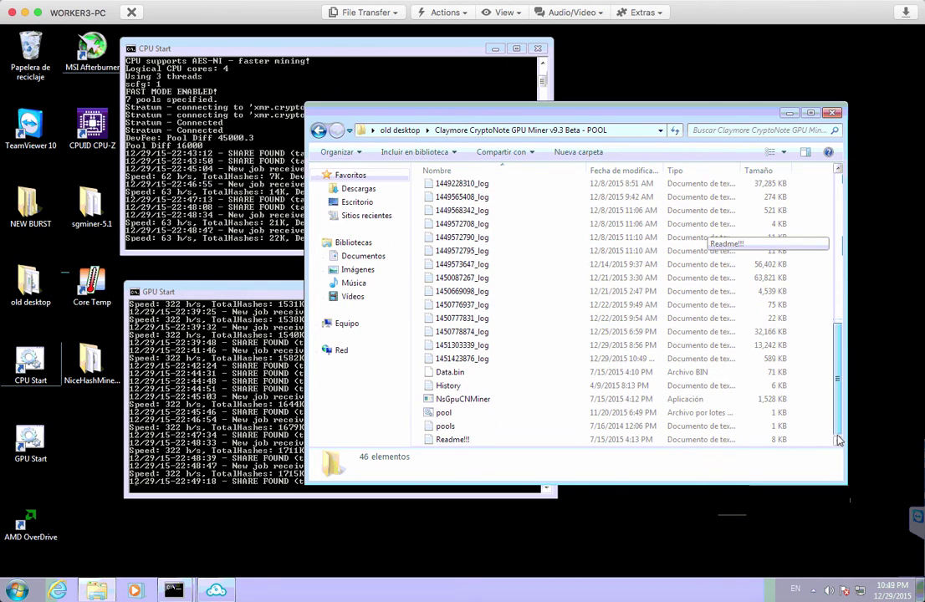
left_click(451, 415)
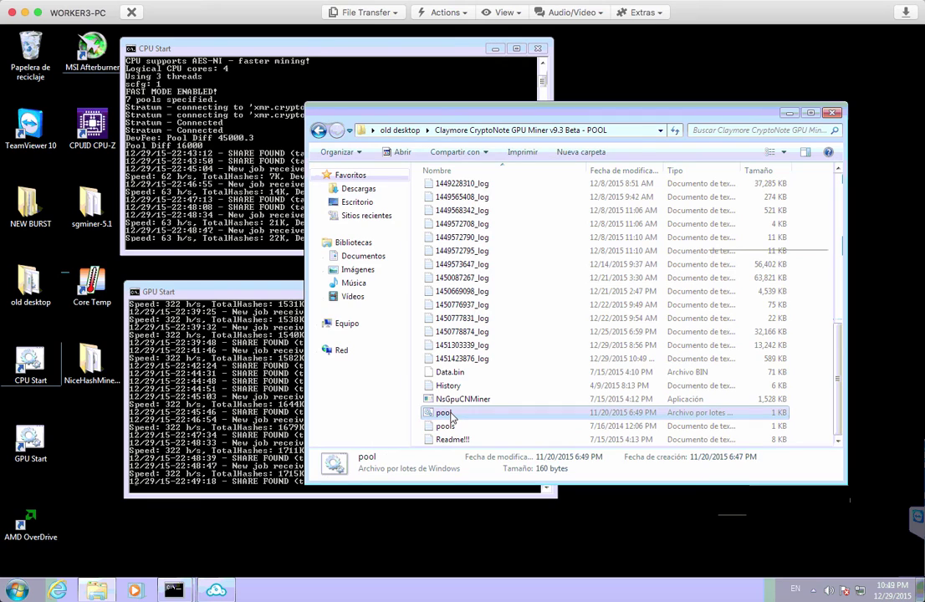
right_click(451, 416)
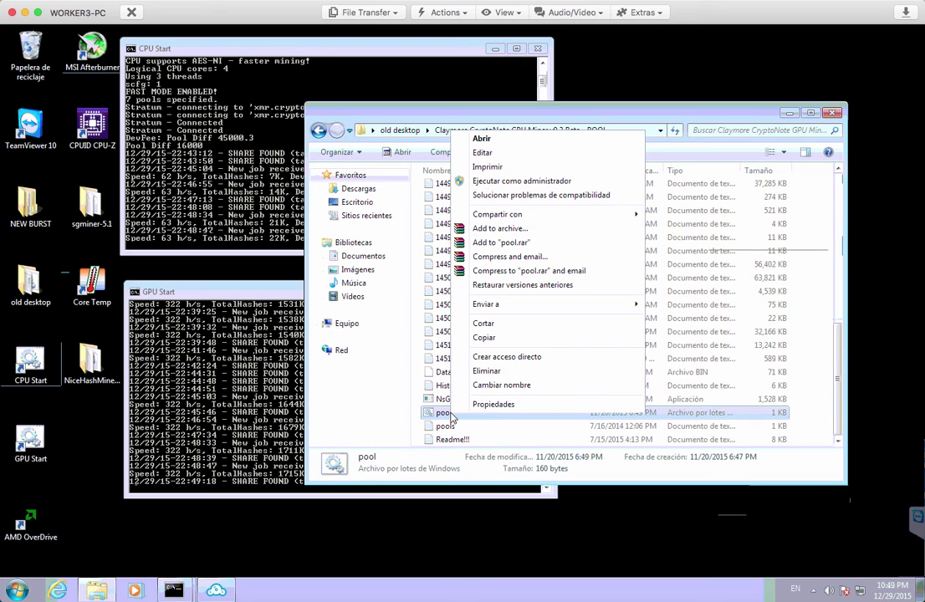
left_click(484, 154)
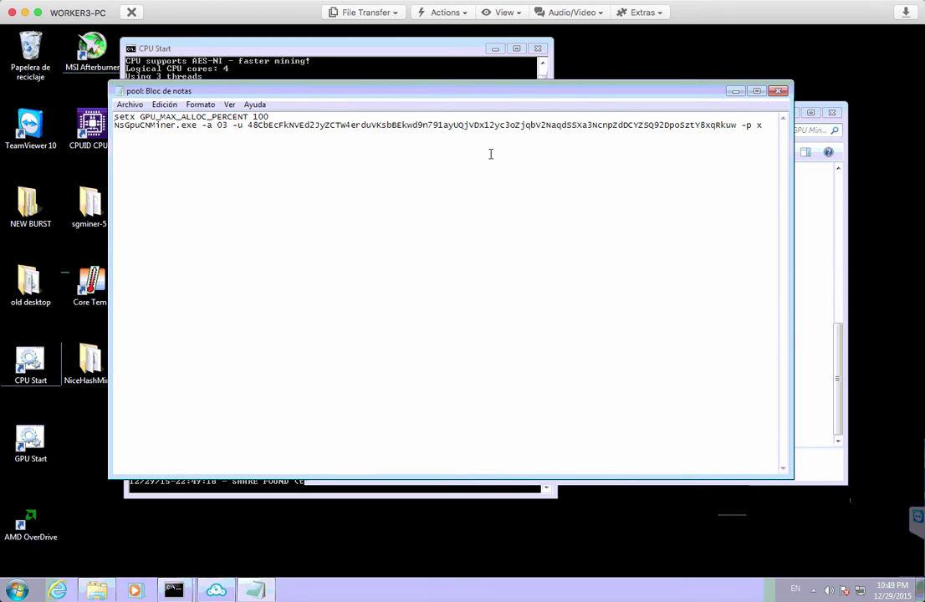
left_click(277, 117)
left_click_drag(116, 117, 273, 116)
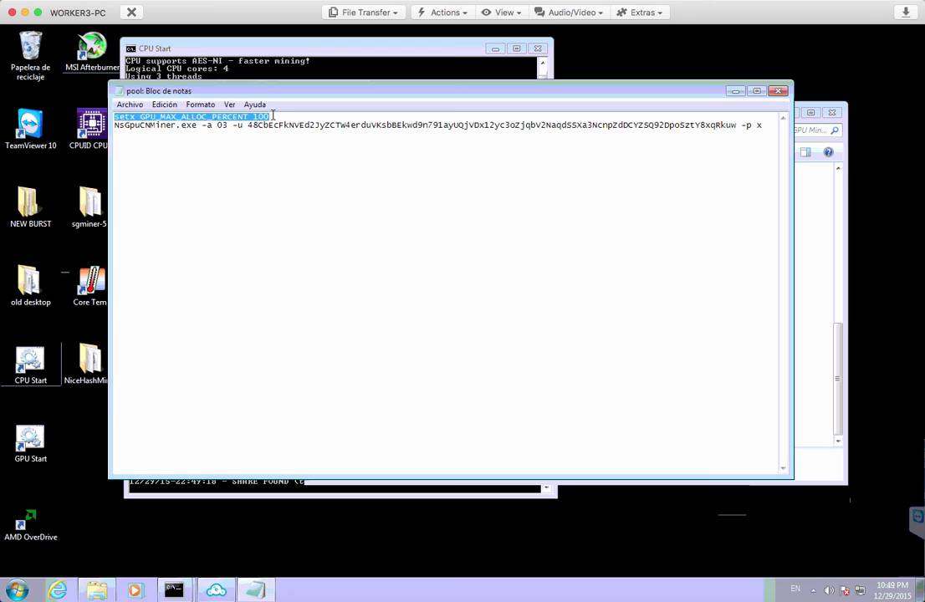
left_click(273, 117)
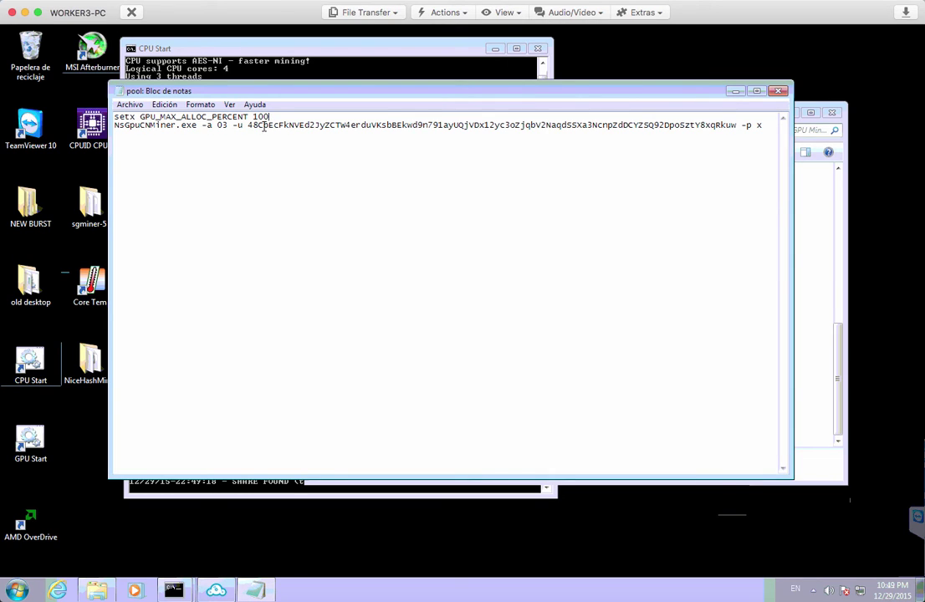
left_click_drag(116, 125, 198, 126)
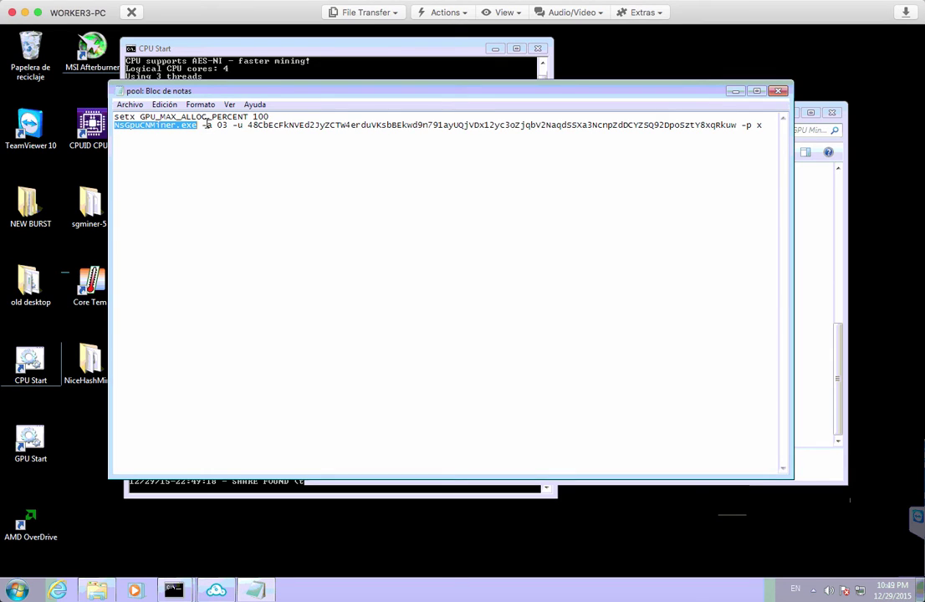
left_click_drag(201, 125, 238, 134)
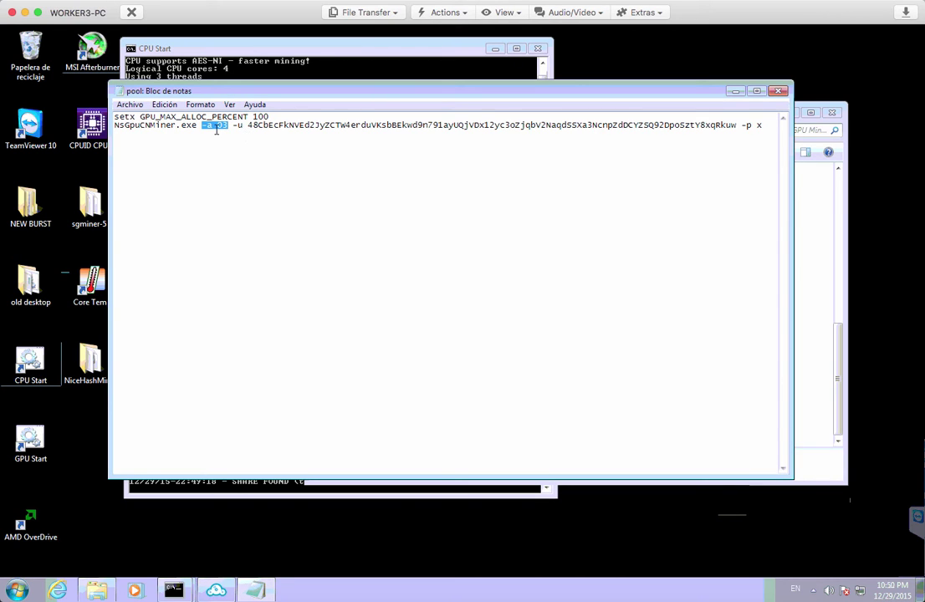
left_click_drag(328, 94, 330, 141)
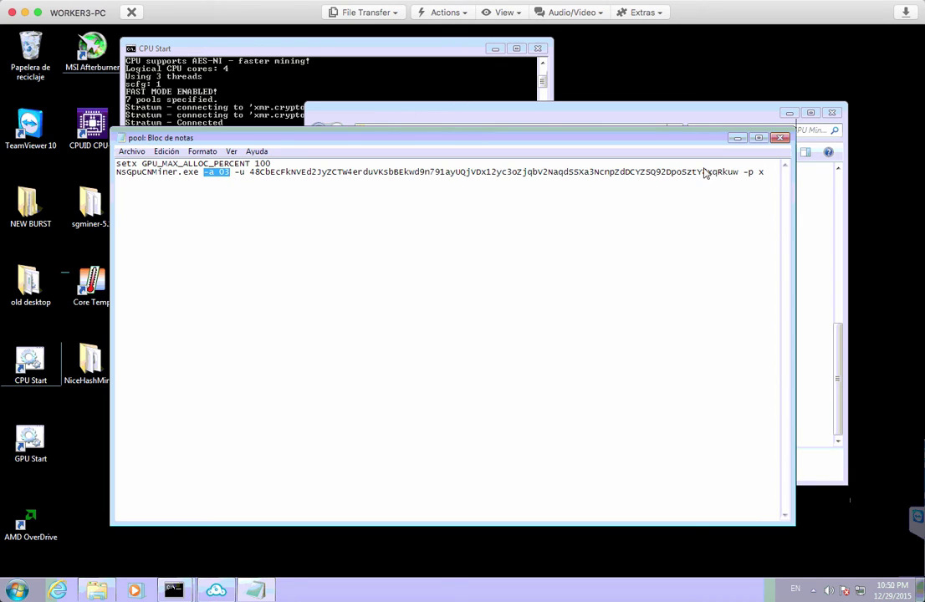
left_click(246, 172)
left_click_drag(246, 171, 645, 172)
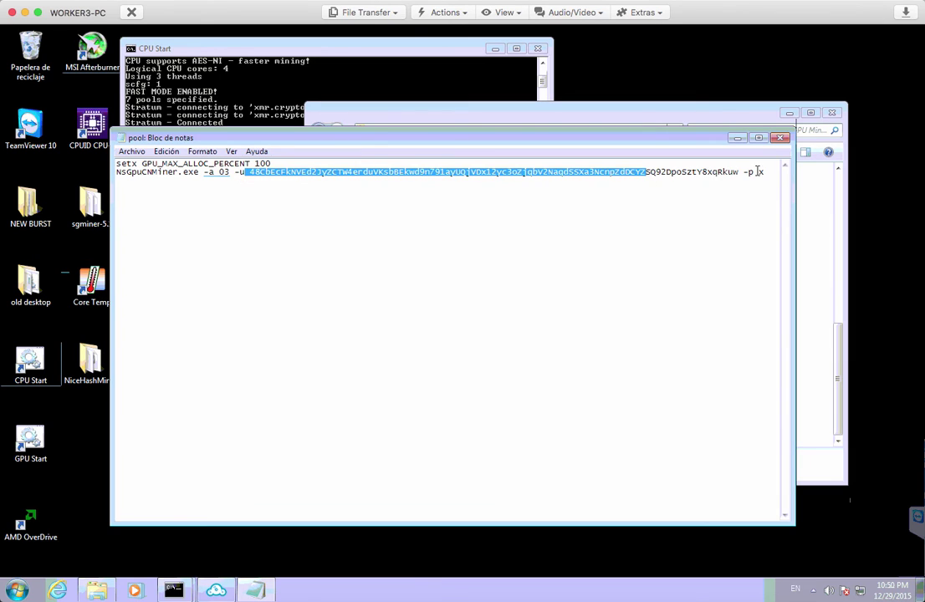
left_click(743, 173)
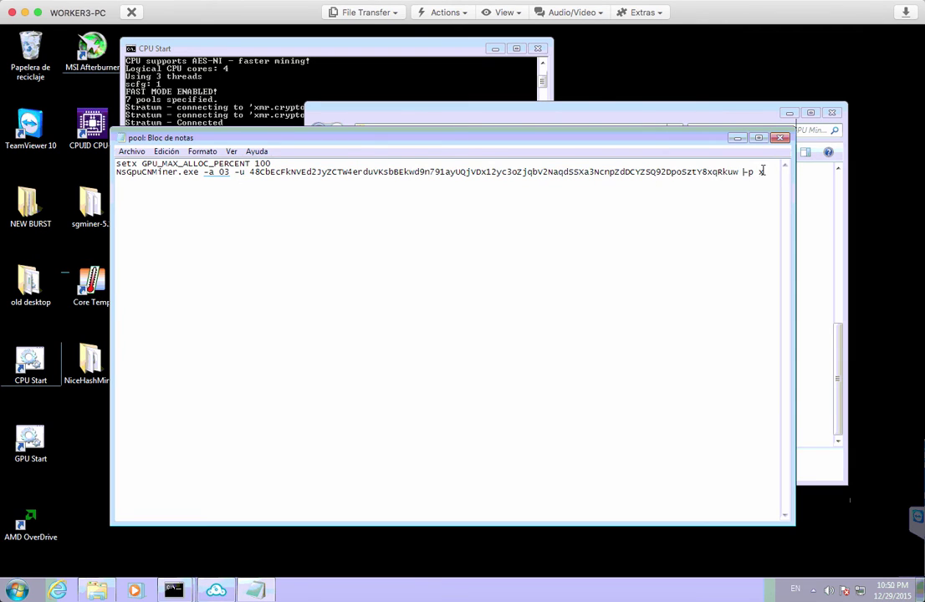
left_click(779, 139)
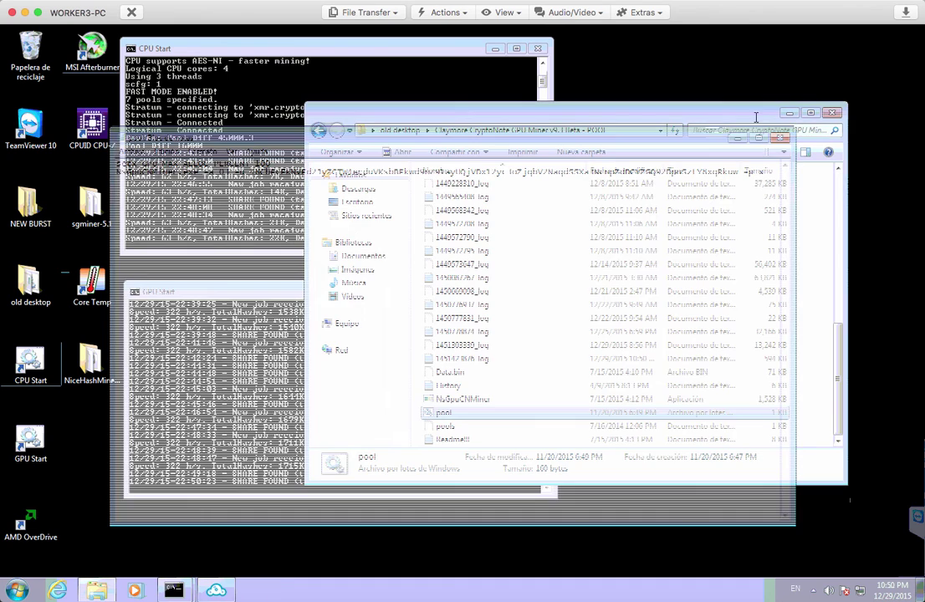
Step: Close the POOL Explorer folder and restore DriveShare, showing Drive #0 with 4000 GB at D:\Storjdata1
left_click(834, 115)
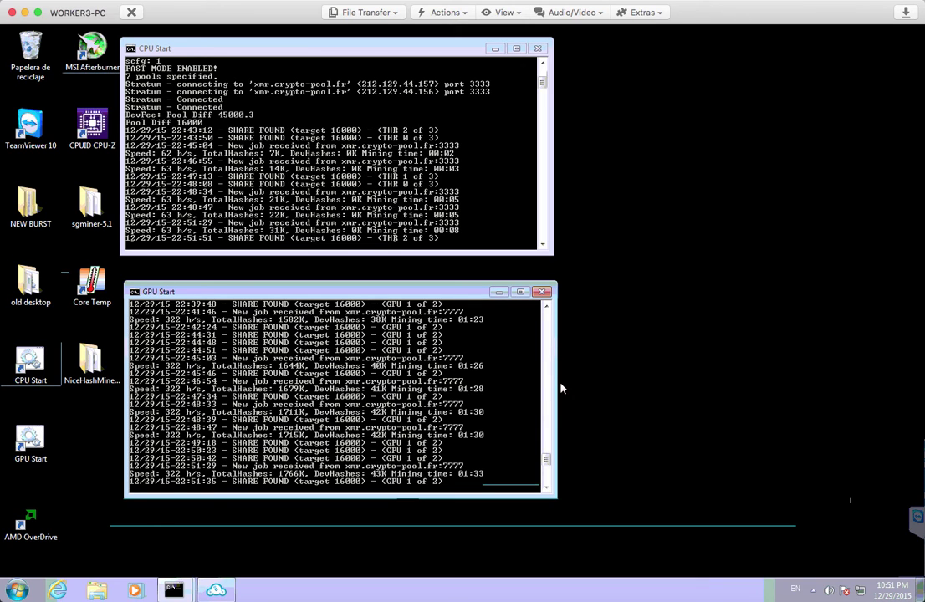
left_click(636, 416)
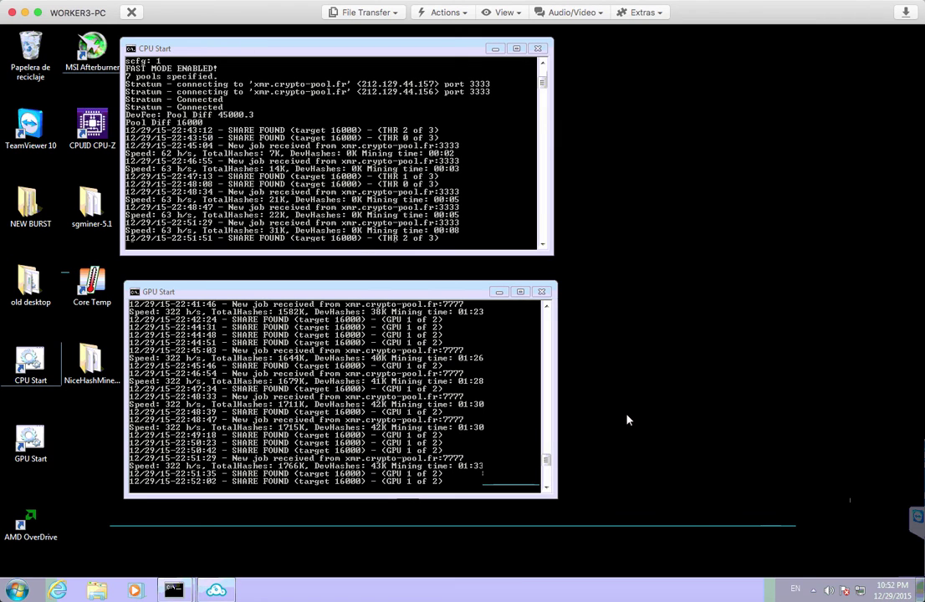
left_click(216, 593)
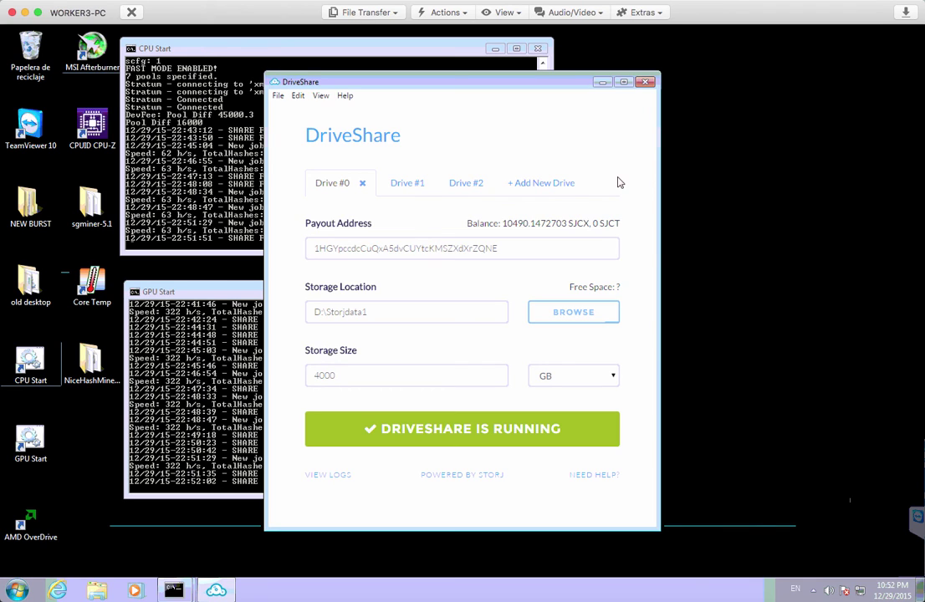
left_click(579, 182)
left_click(395, 184)
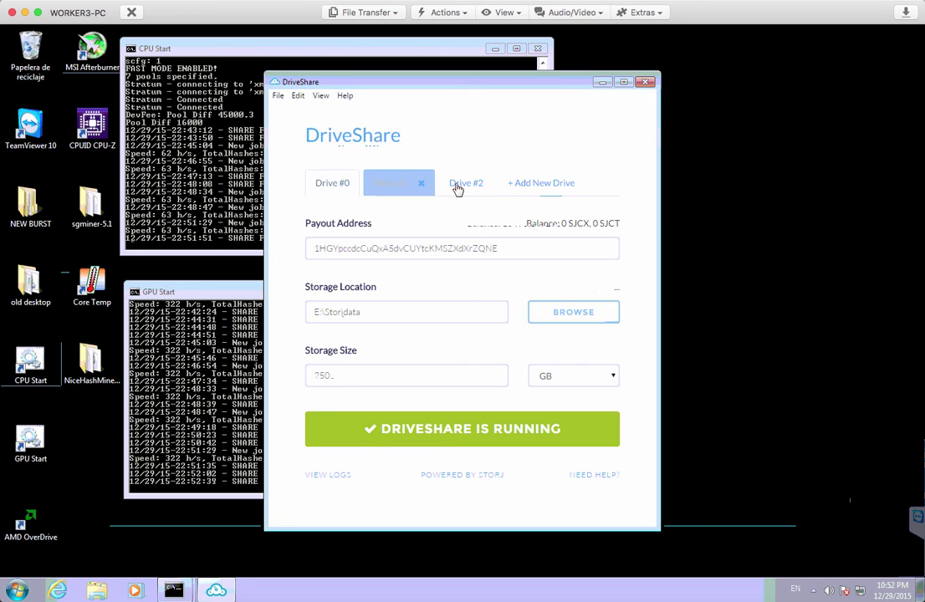
left_click(459, 186)
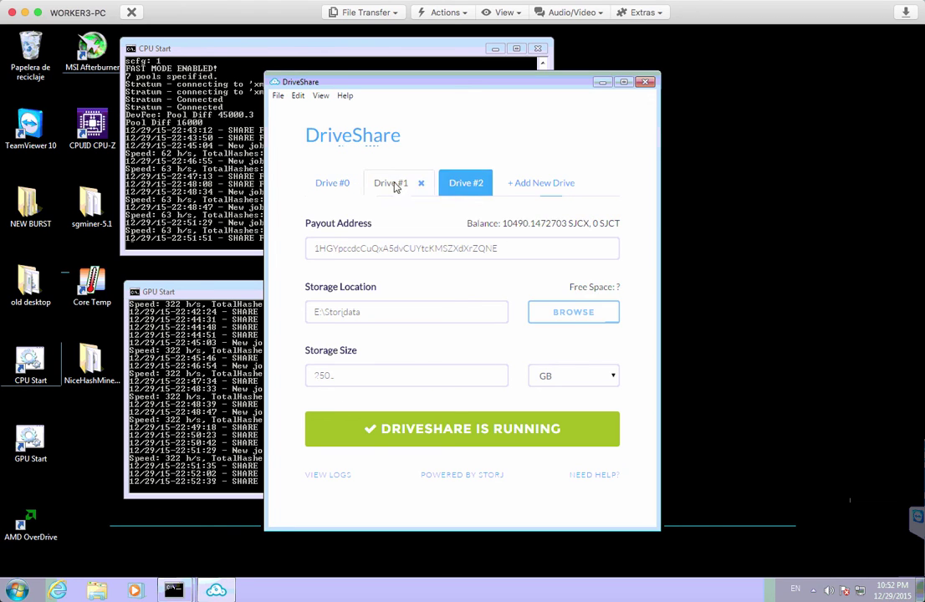
left_click(466, 185)
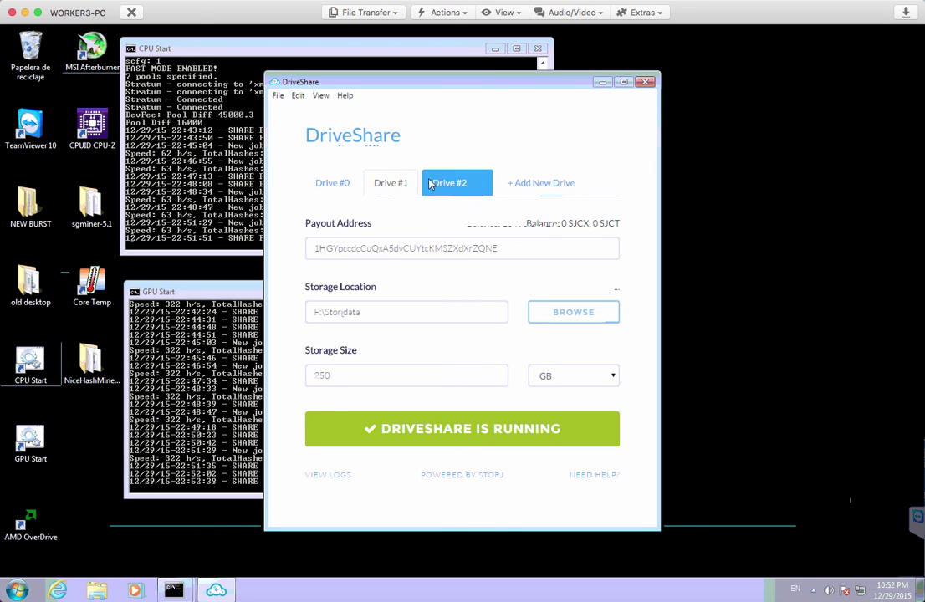
left_click(334, 186)
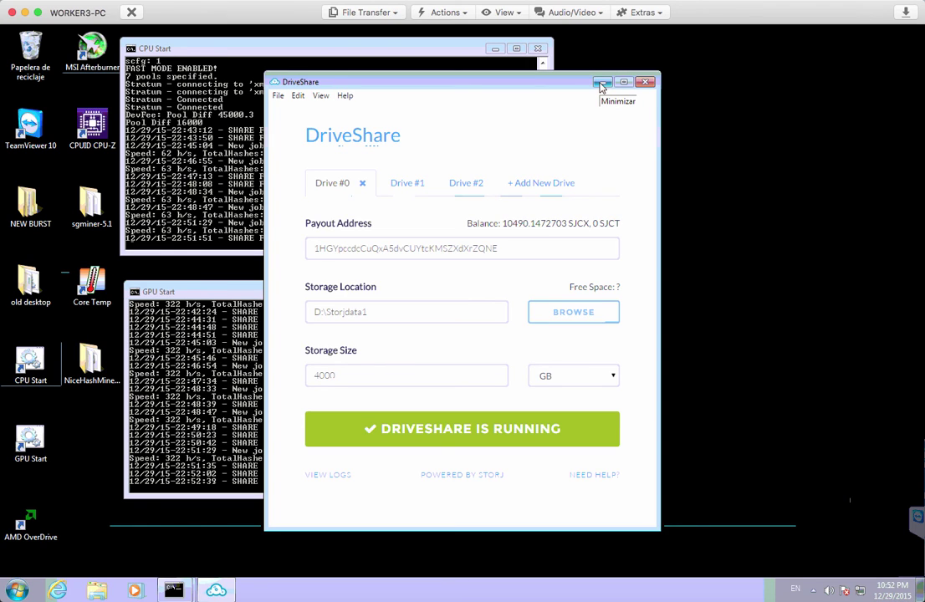
Step: Minimize DriveShare to reveal the CPU Start and GPU Start consoles mining at 63 and 322 h/s
left_click(602, 83)
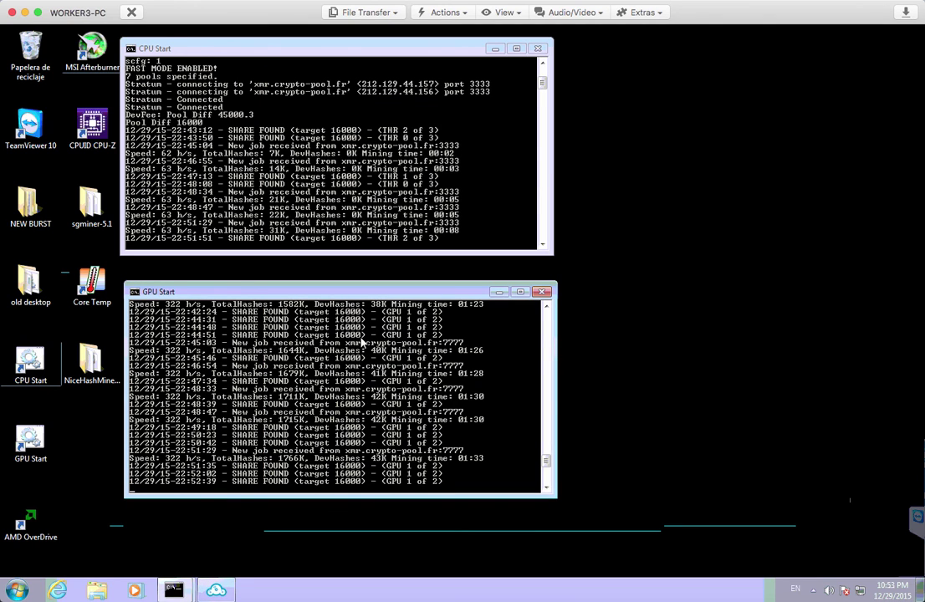